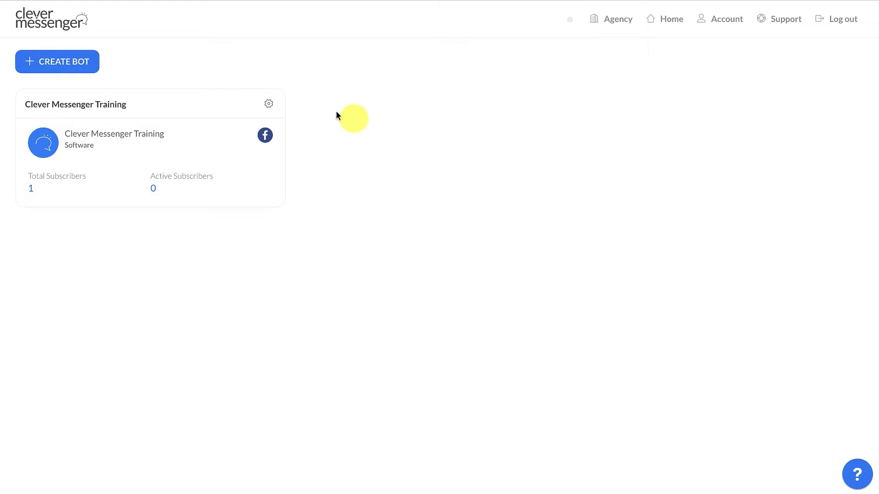
# Open the Clever Messenger Training bot's dashboard and go to its Post Engagement capture tool.
pyautogui.click(269, 104)
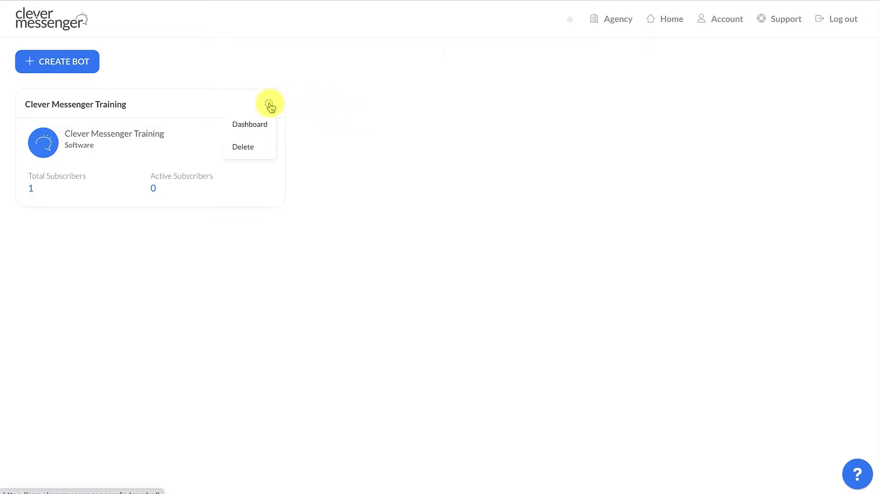
pyautogui.click(261, 125)
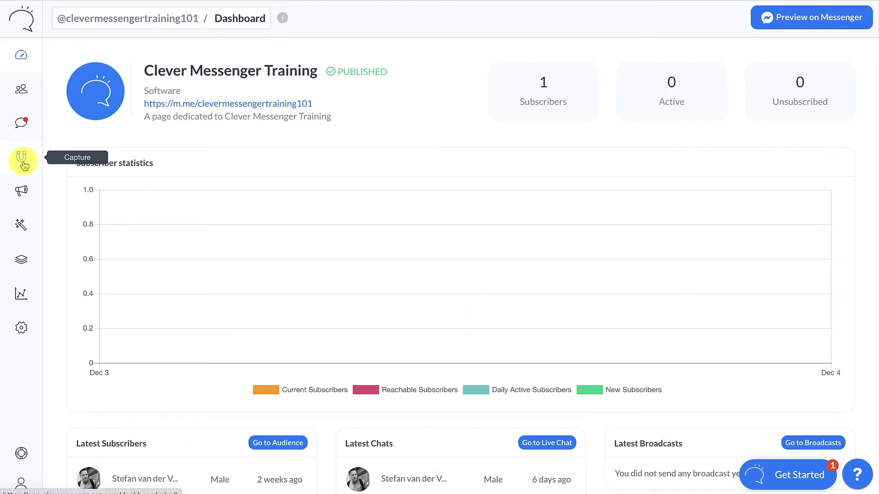
pyautogui.click(24, 165)
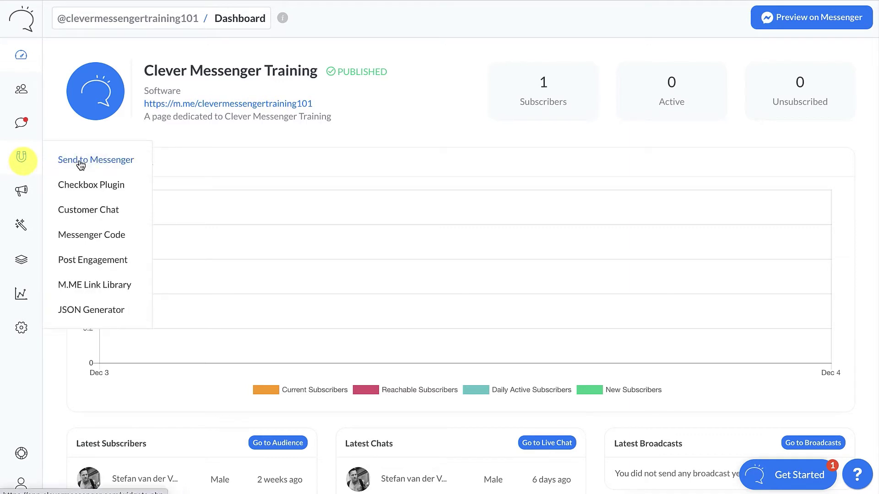
pyautogui.click(105, 260)
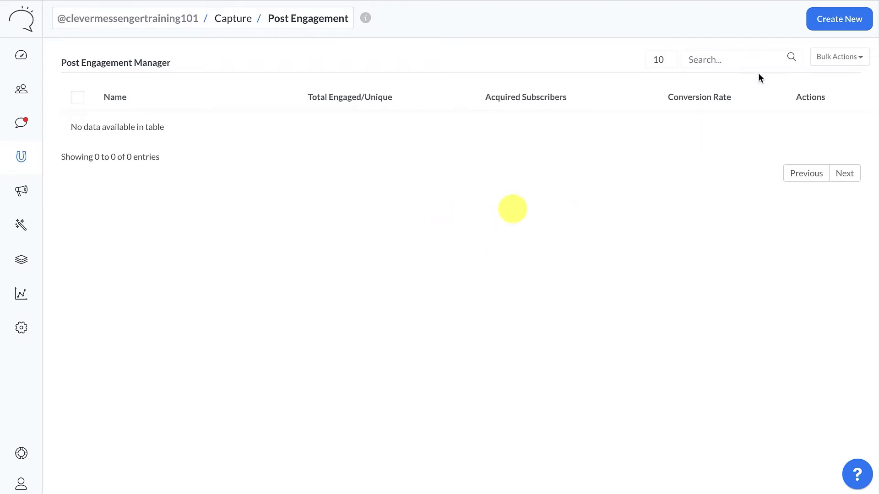
# Create a new post engagement named "Post Engagement #1".
pyautogui.click(834, 20)
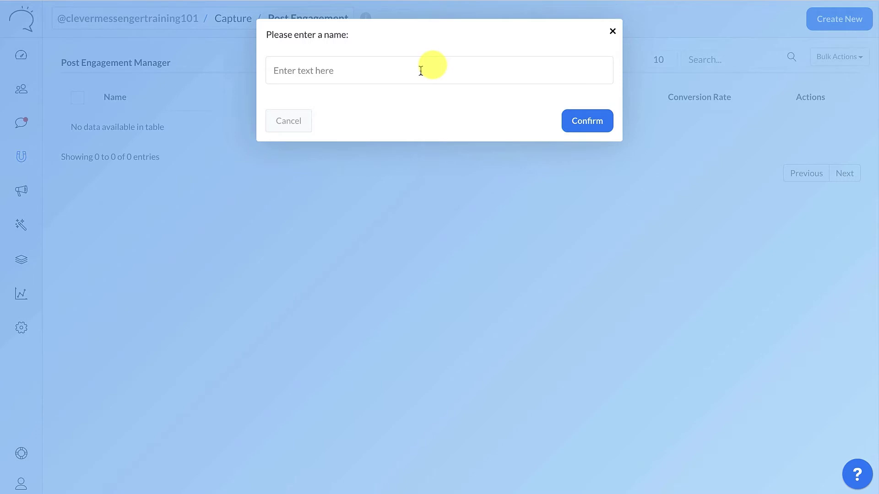
pyautogui.click(421, 70)
pyautogui.write('Post Engagement #1')
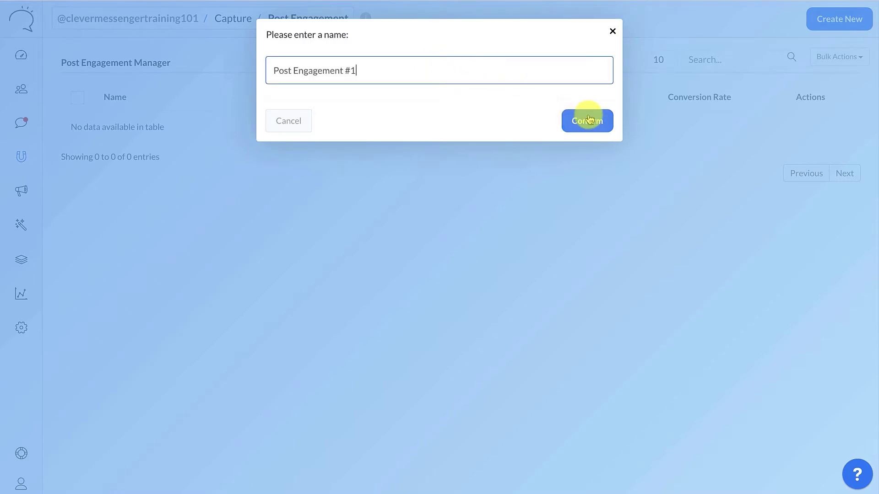
pyautogui.click(590, 119)
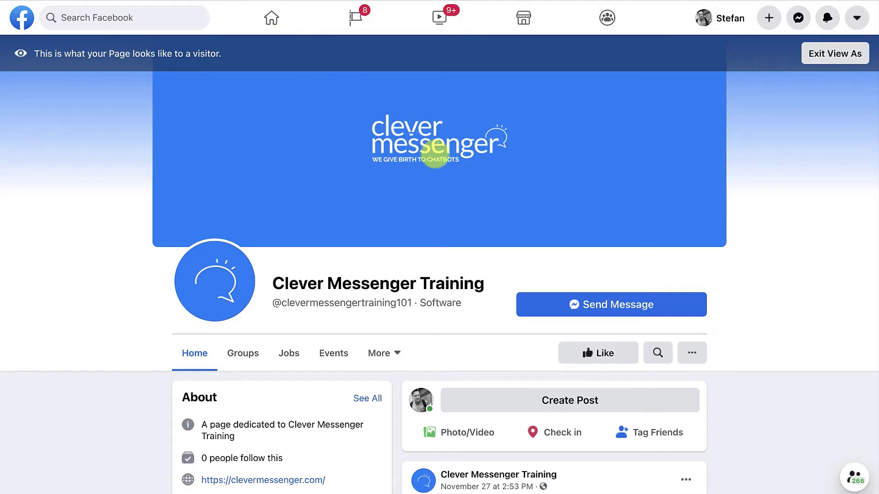
# Look through the posts on the Clever Messenger Training Facebook page, including the chatbot statistics video post.
pyautogui.scroll(-3, 455, 170)
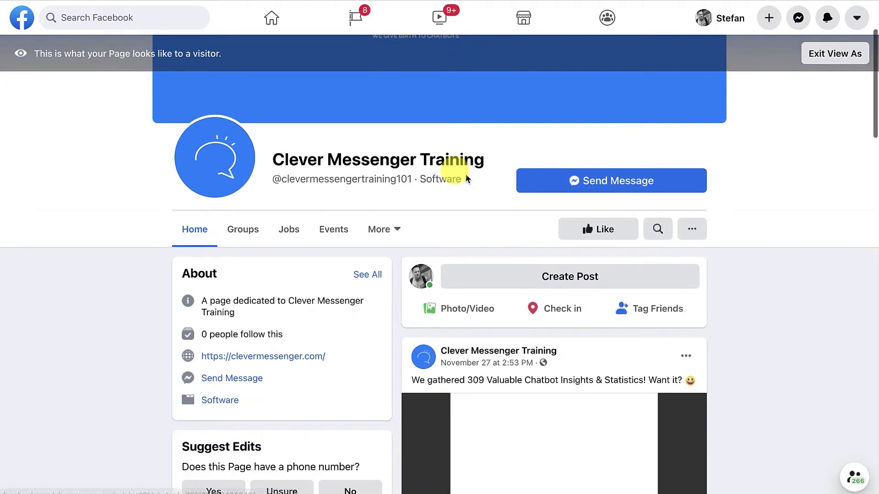
pyautogui.scroll(-2, 466, 179)
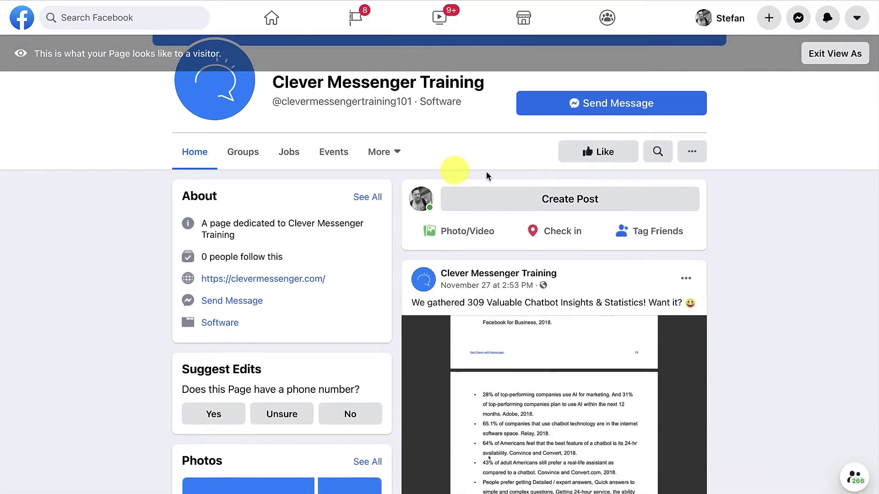
pyautogui.scroll(-3, 486, 176)
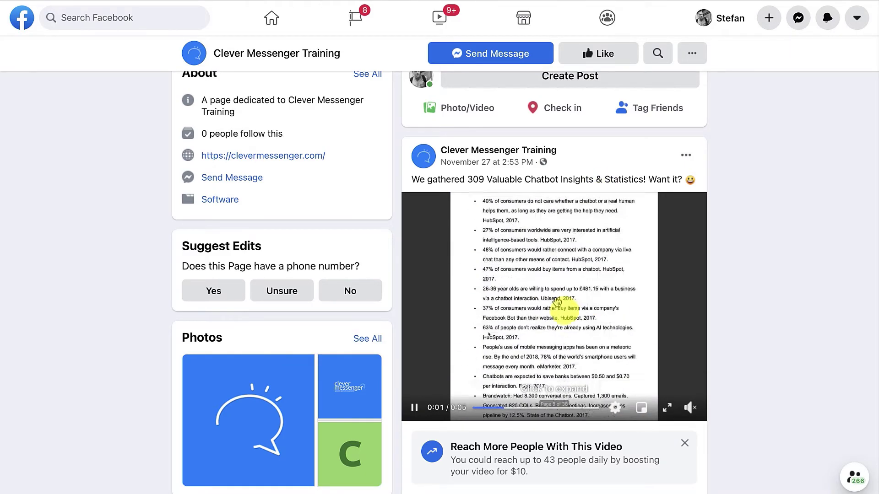
pyautogui.scroll(-3, 556, 298)
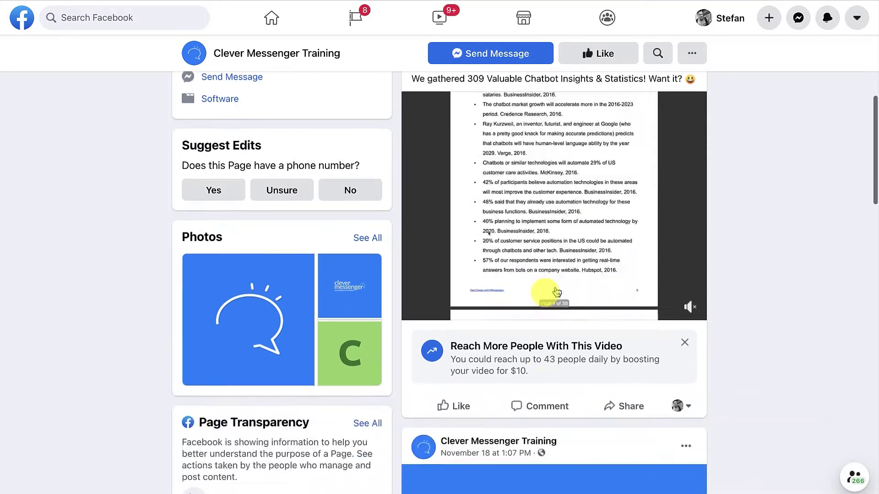
pyautogui.scroll(-3, 557, 293)
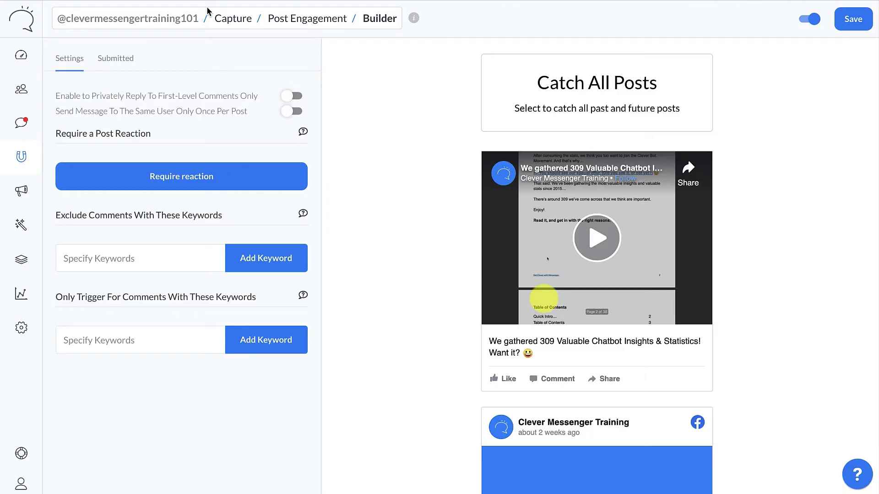
# Select the "We gathered 309 Valuable Chatbot Insights & Statistics" video post as the post that captures comments.
pyautogui.click(568, 86)
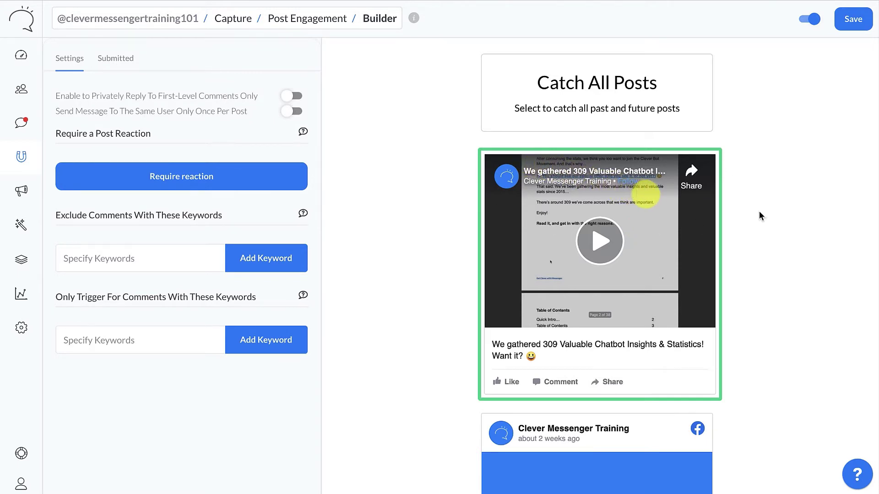
pyautogui.scroll(-4, 757, 212)
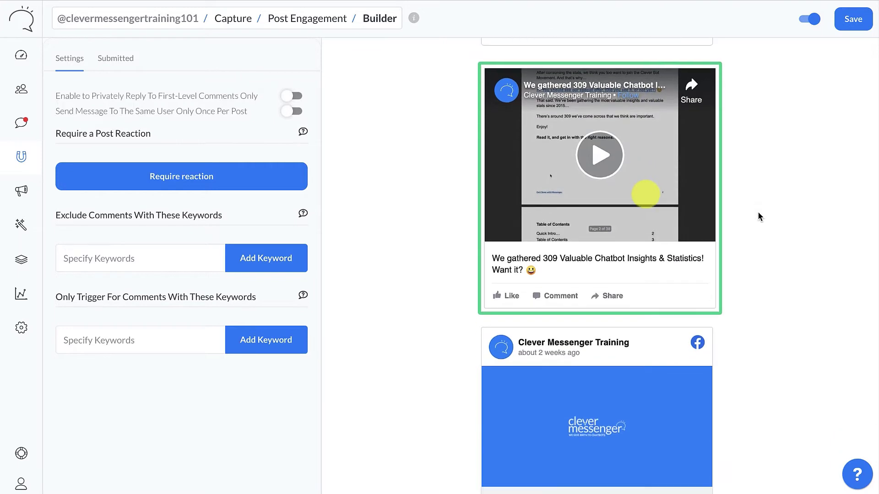
pyautogui.click(675, 310)
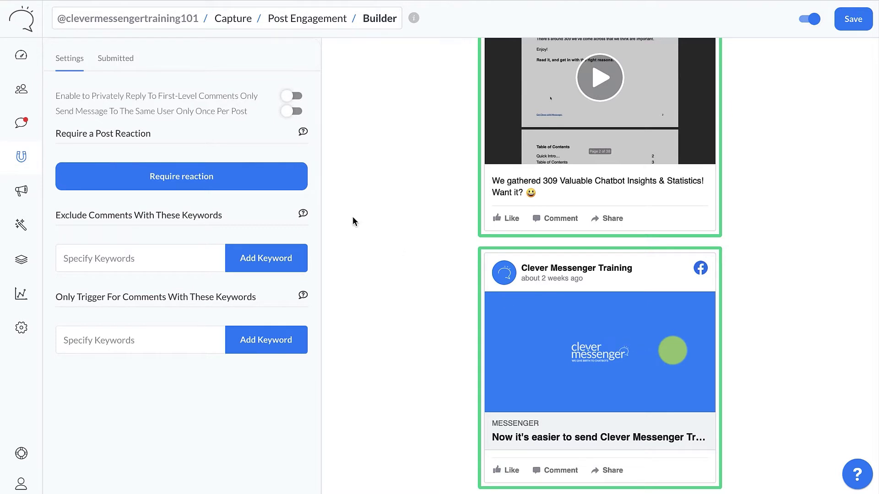
pyautogui.click(237, 166)
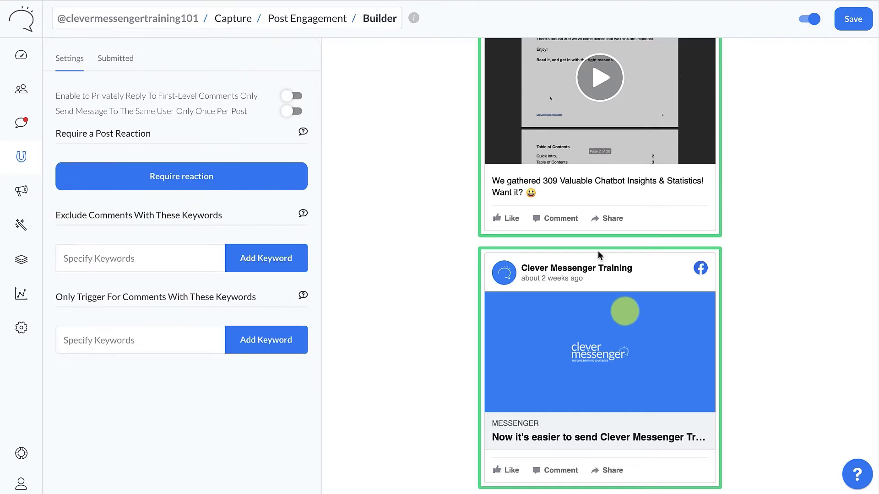
pyautogui.scroll(4, 618, 308)
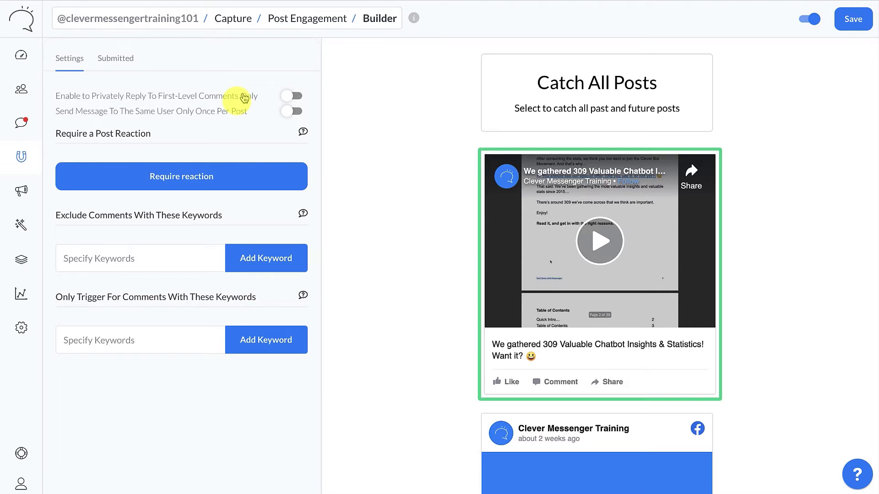
# Try the options for replying to first-level comments only and messaging the same user once per post, leaving both off.
pyautogui.click(291, 97)
pyautogui.click(291, 96)
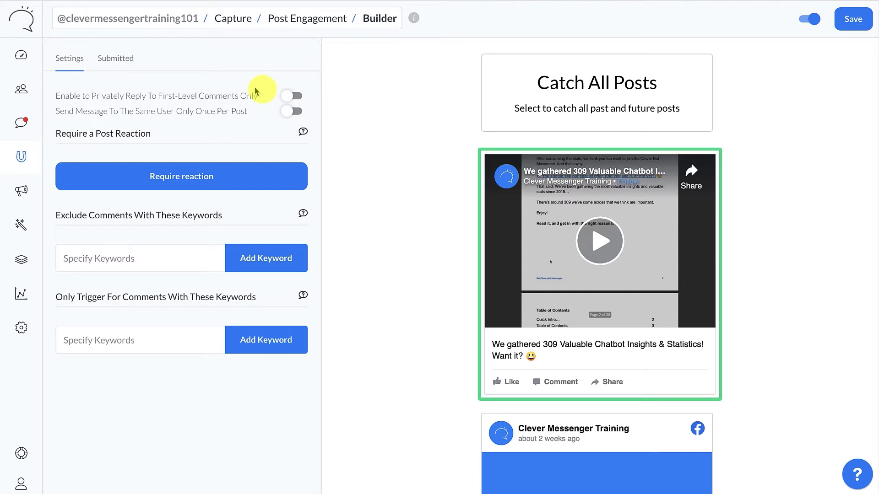
pyautogui.click(291, 112)
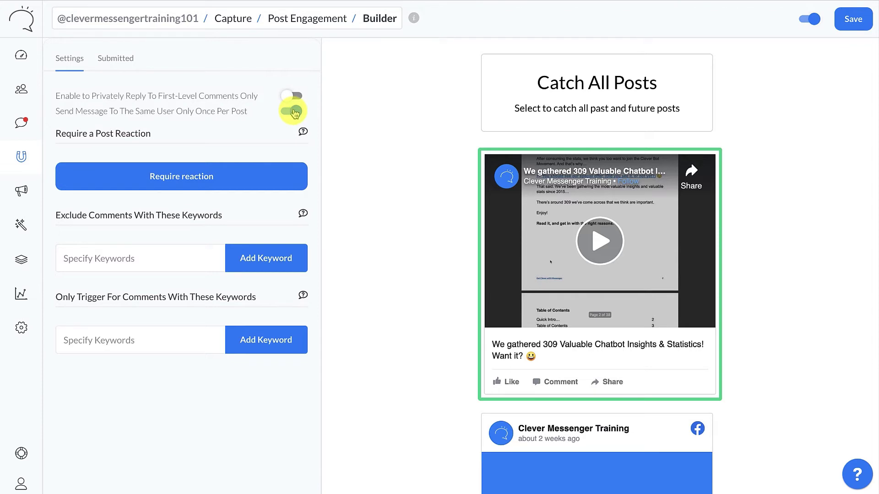
pyautogui.click(293, 111)
# Examine the Require a Post Reaction setting and read its help text.
pyautogui.click(91, 181)
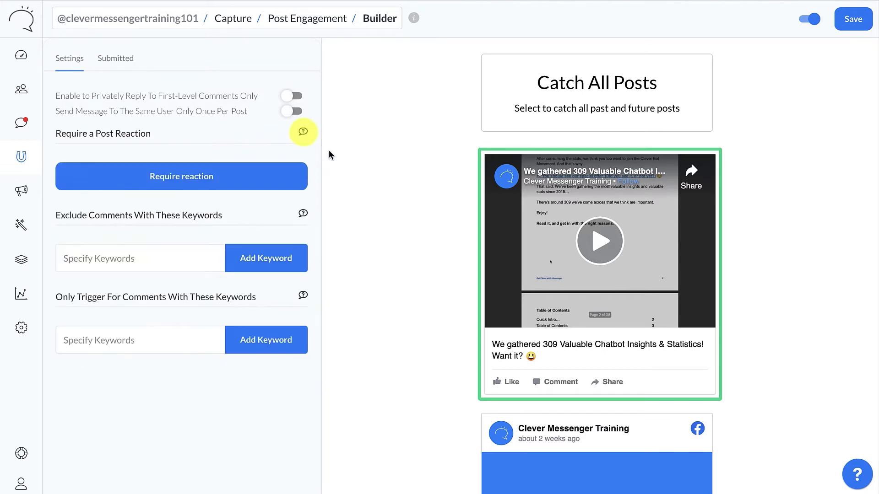
pyautogui.moveTo(304, 134)
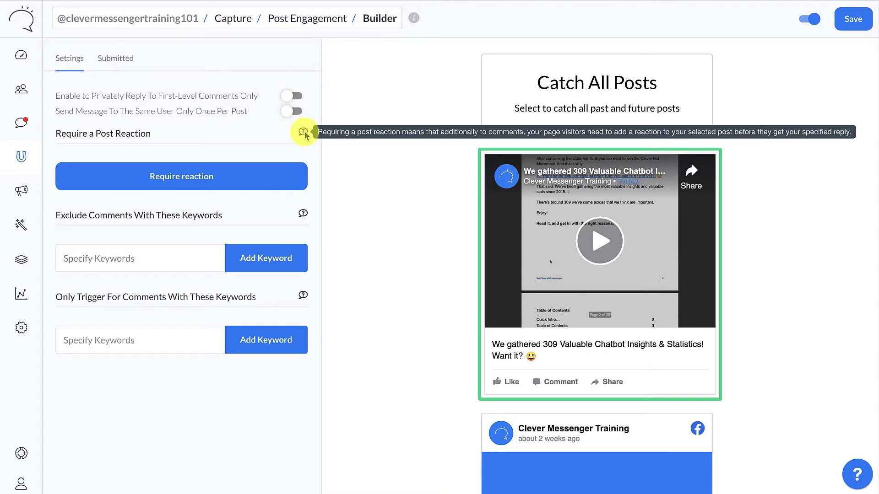
pyautogui.click(169, 186)
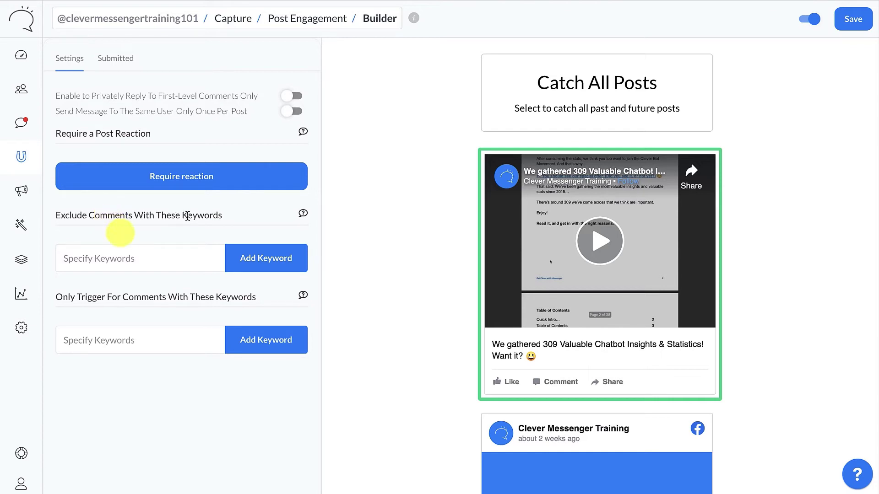
# Add "red" as a keyword for excluding comments and remove it again.
pyautogui.click(120, 260)
pyautogui.write('red')
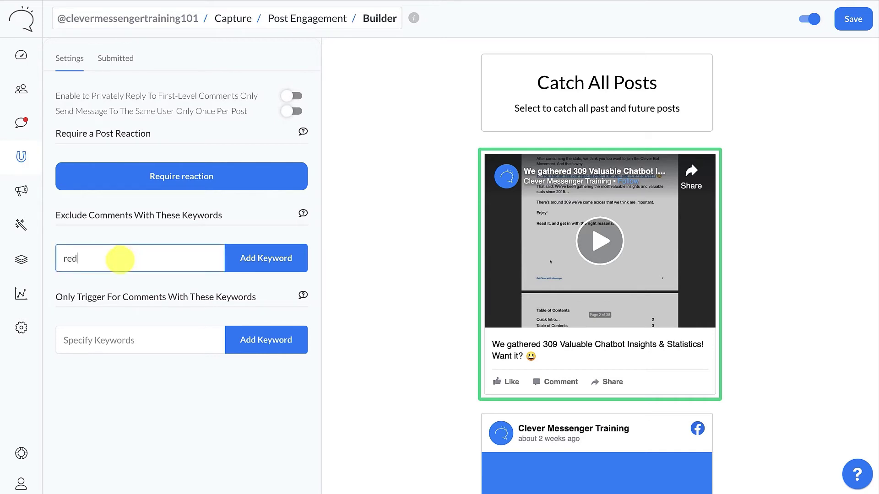
pyautogui.press('Return')
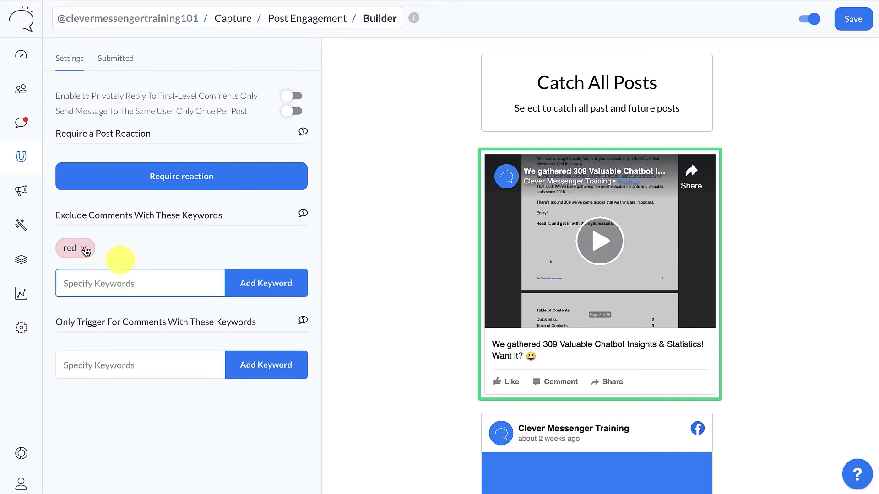
pyautogui.click(85, 250)
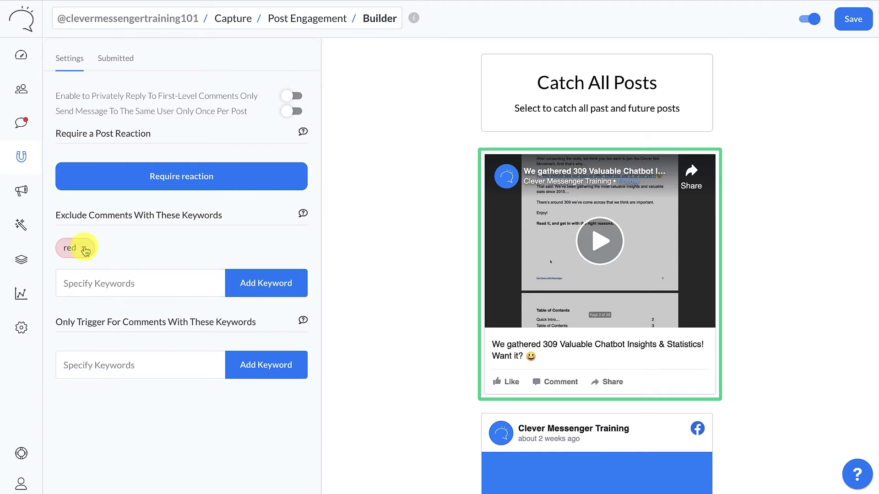
pyautogui.click(86, 251)
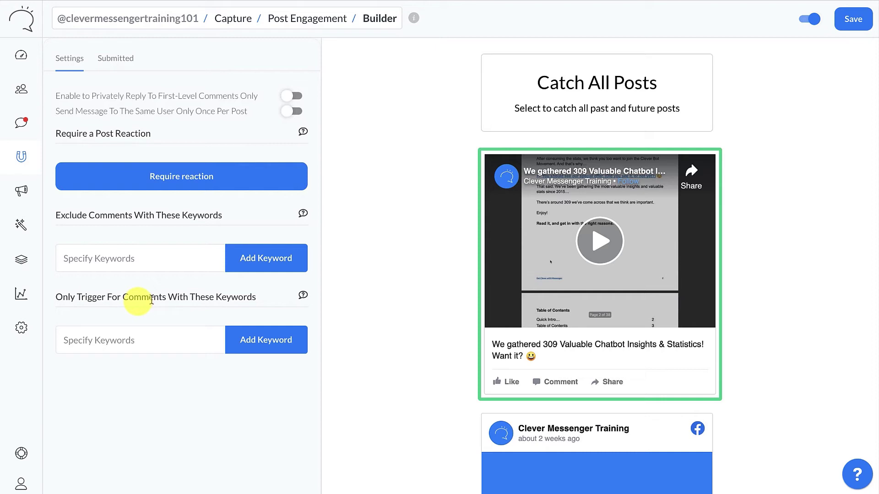
# Add "red" as a keyword that comments must contain to trigger the reply and remove it again.
pyautogui.click(127, 337)
pyautogui.write('red')
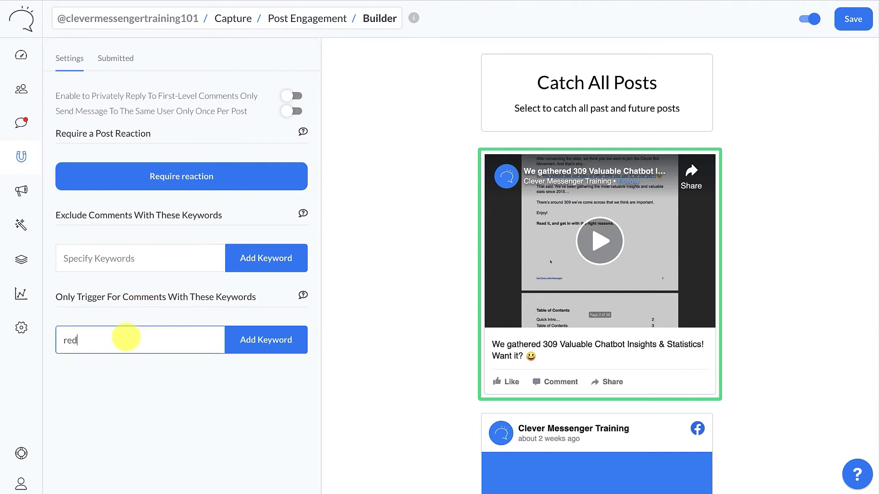
pyautogui.press('Return')
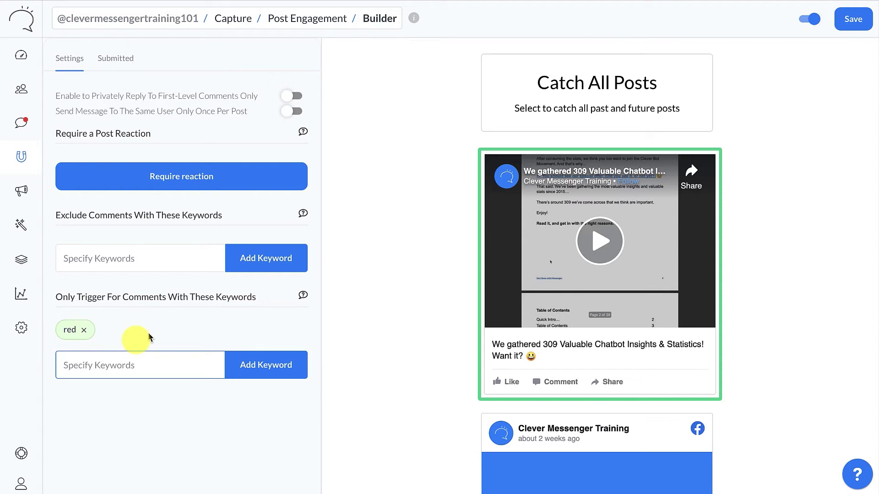
pyautogui.click(134, 331)
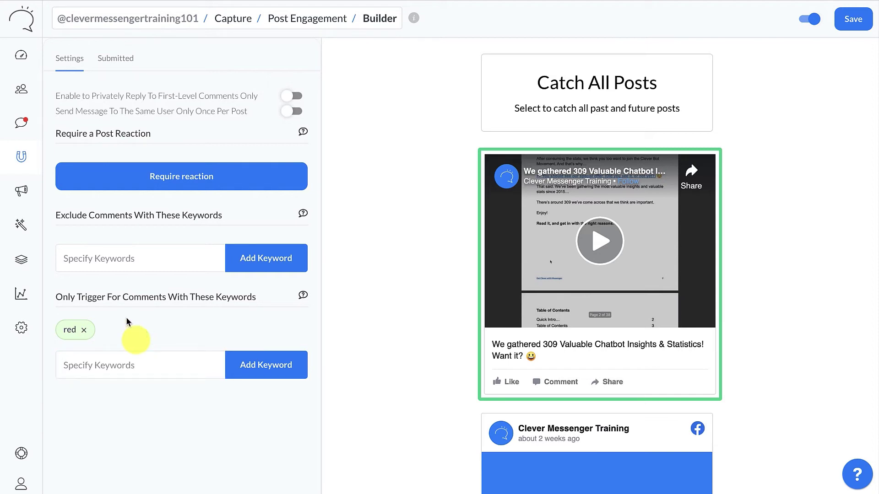
pyautogui.click(84, 331)
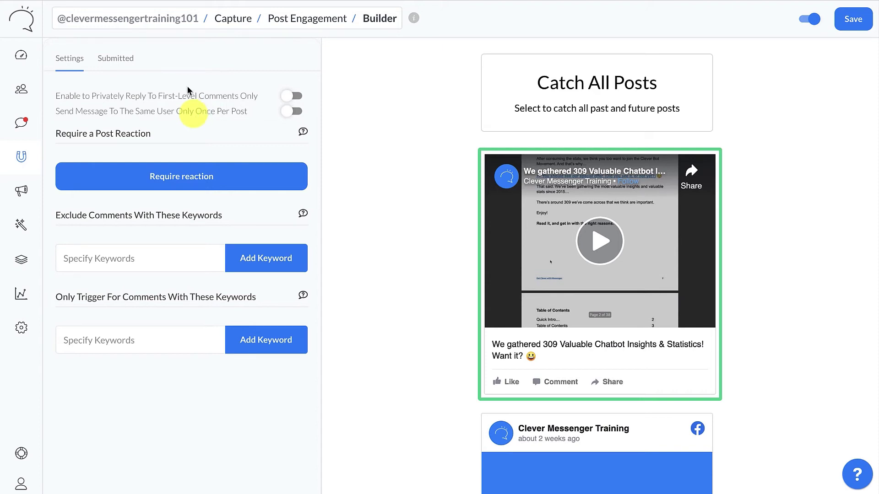
# Open the settings for what happens after submission and keep the private reply timing at Immediately.
pyautogui.click(115, 59)
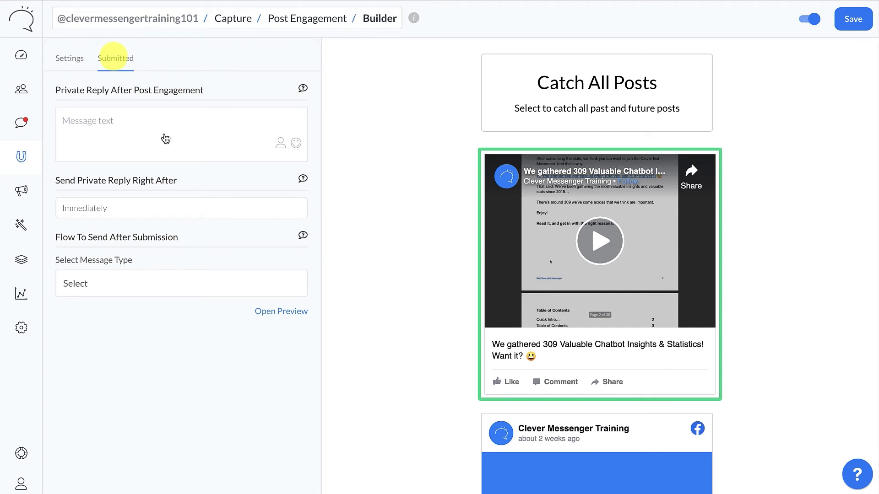
pyautogui.click(130, 208)
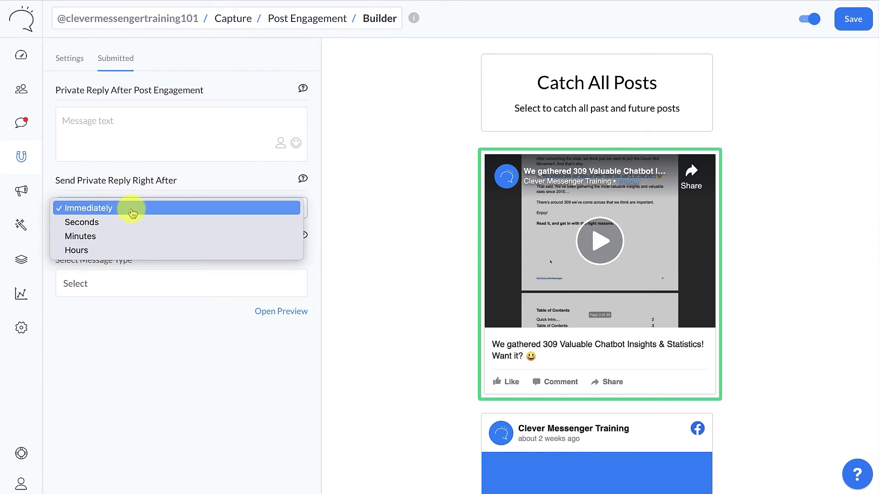
pyautogui.click(132, 212)
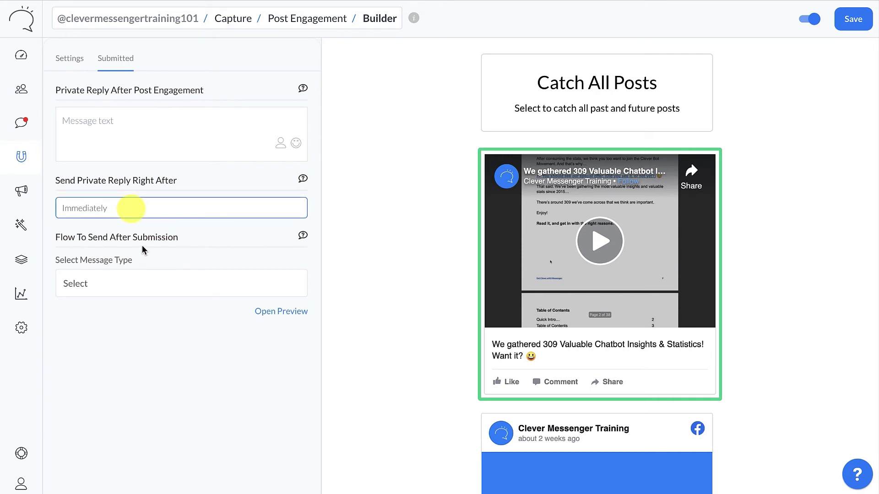
# Set the message sent after submission to a flow and choose the Ask For Email Address flow.
pyautogui.click(166, 282)
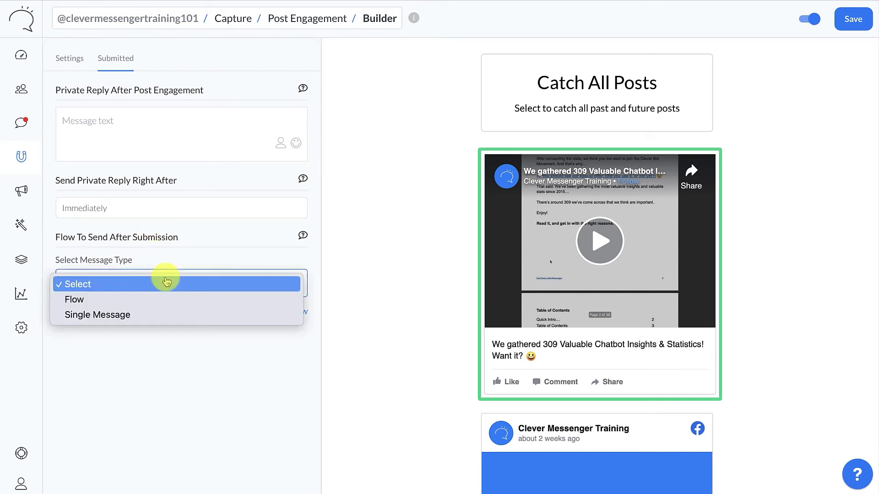
pyautogui.click(165, 300)
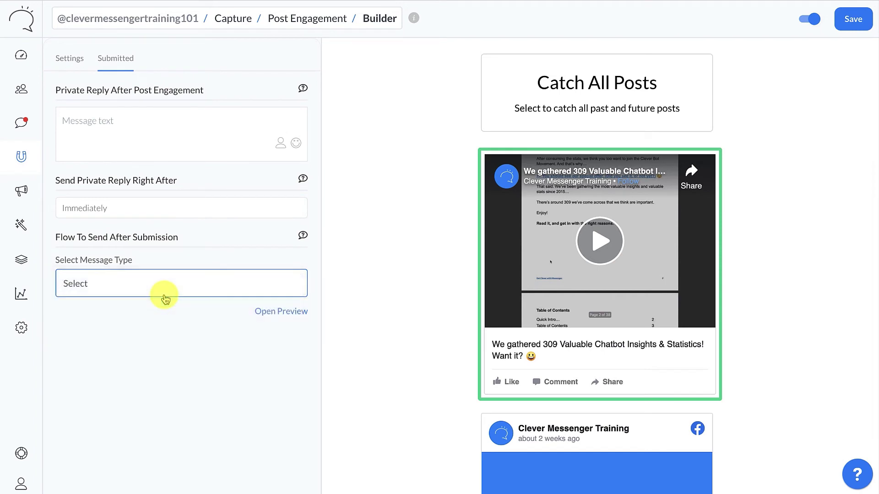
pyautogui.click(163, 325)
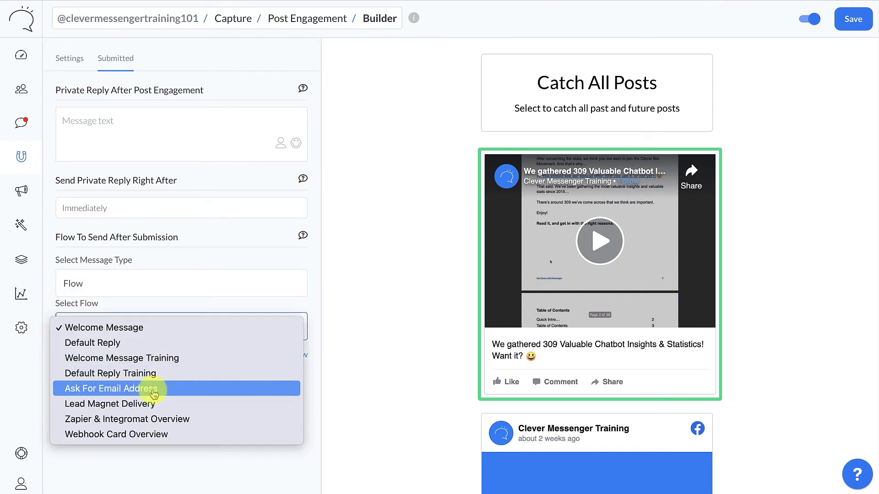
pyautogui.click(154, 390)
# Write the private reply "How bad do you want the guide?" and end it with the sunglasses emoji.
pyautogui.click(103, 127)
pyautogui.click(105, 132)
pyautogui.write('How bad y')
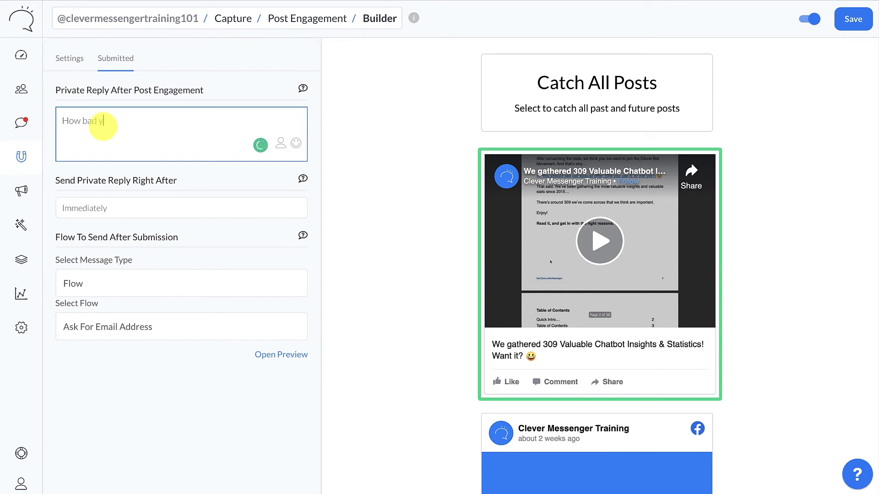
pyautogui.press('BackSpace')
pyautogui.write('do you want the guide?')
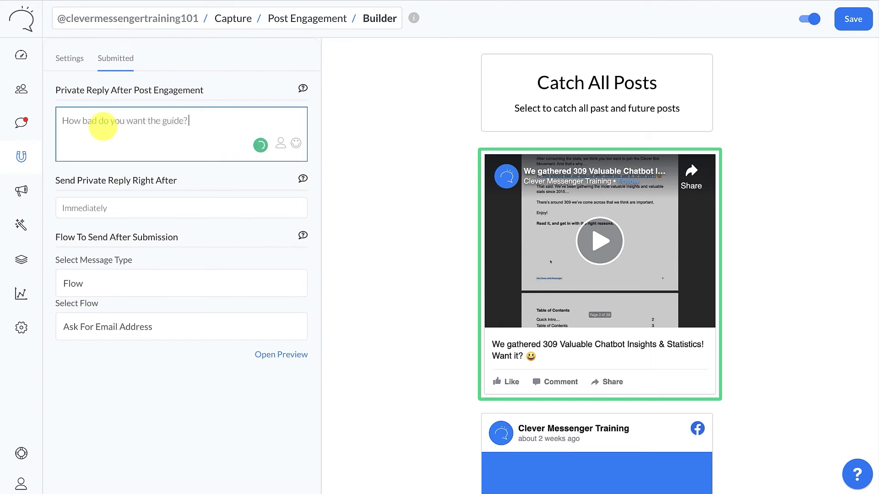
pyautogui.click(297, 145)
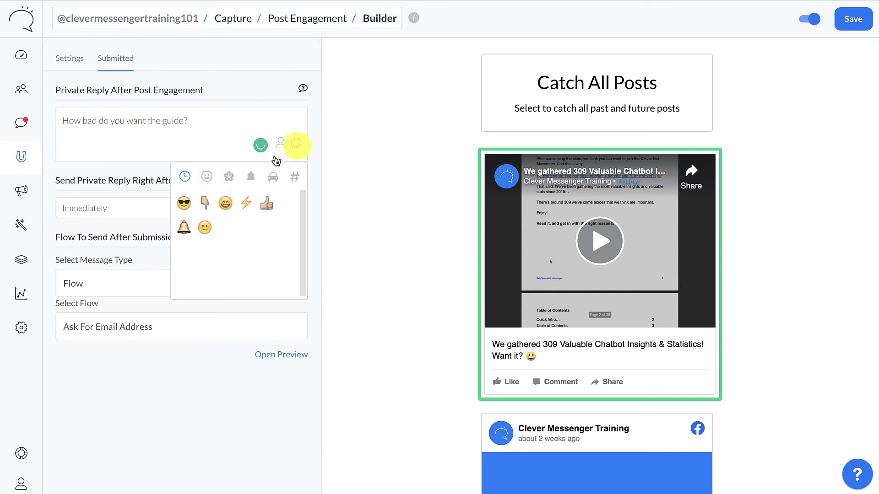
pyautogui.click(184, 202)
pyautogui.click(116, 169)
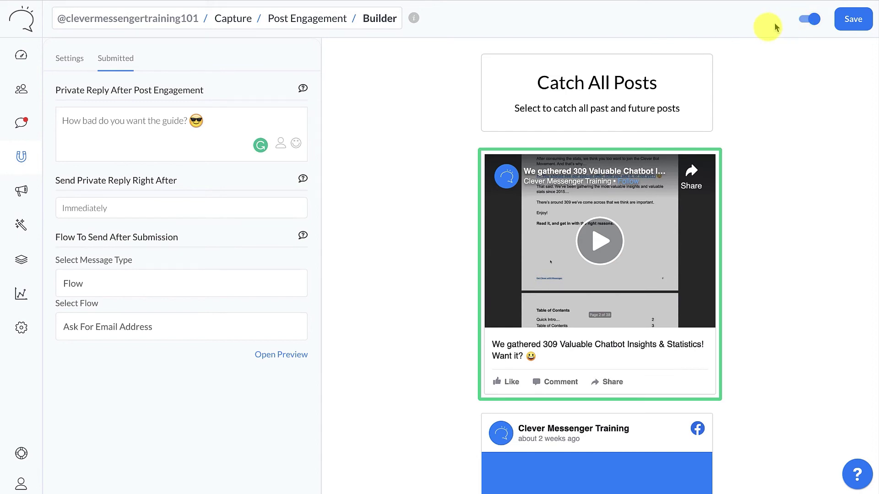
# Switch the replies off and on again, save the post engagement tool and return to the Post Engagement overview.
pyautogui.click(812, 21)
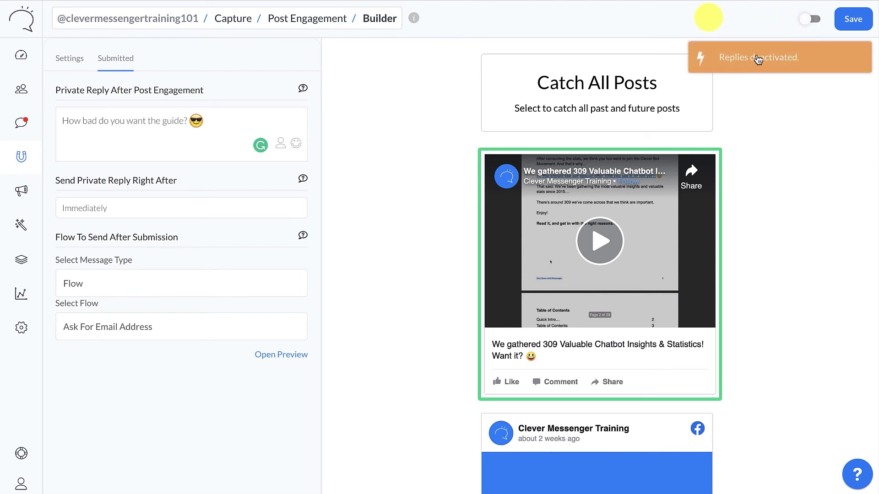
pyautogui.click(808, 20)
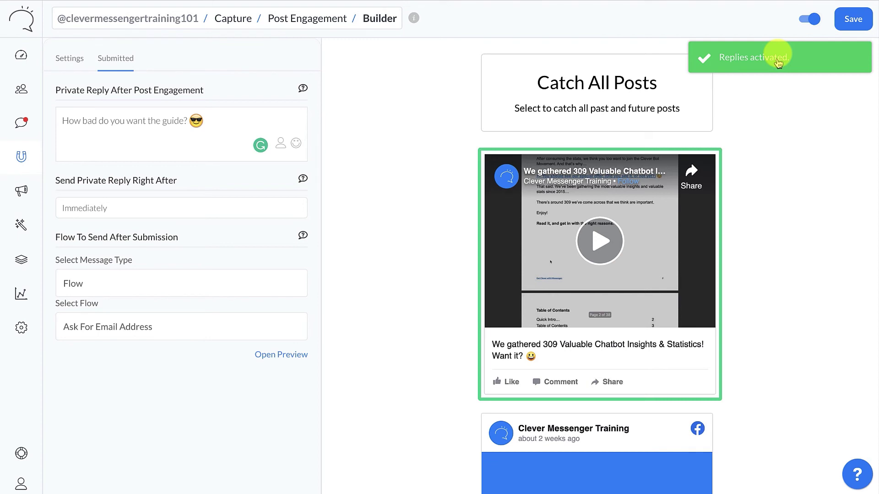
pyautogui.click(851, 21)
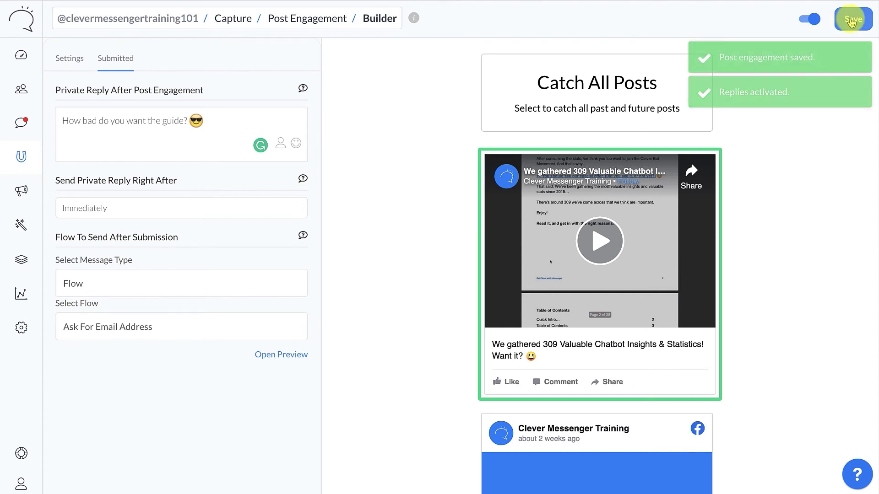
pyautogui.click(295, 18)
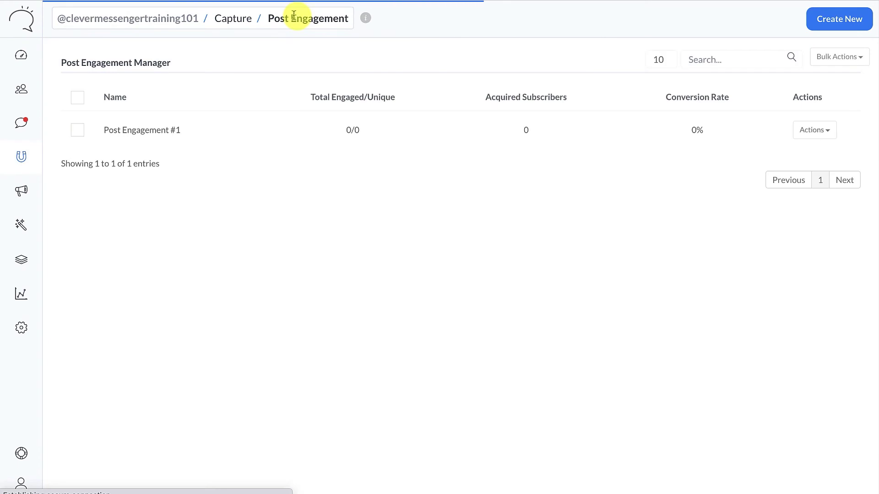
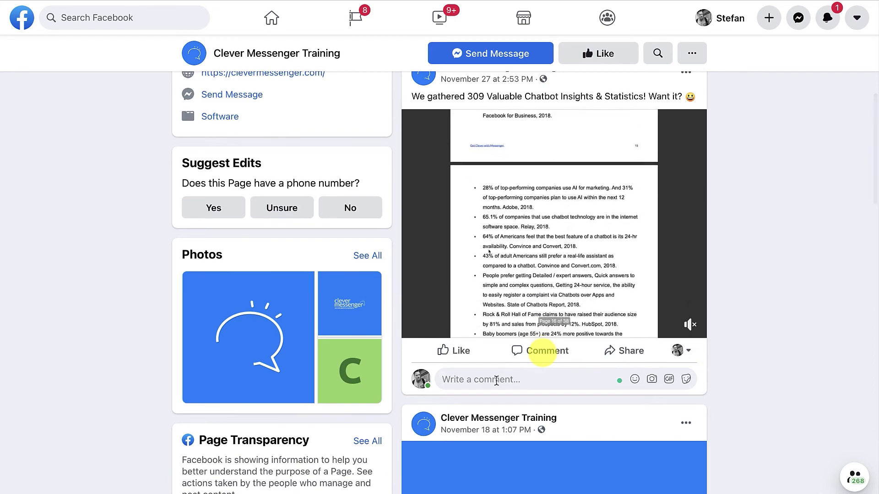
# Switch to the Facebook page and comment "Cool! give me!" on the 309 Valuable Chatbot Insights post.
pyautogui.write('Cool!')
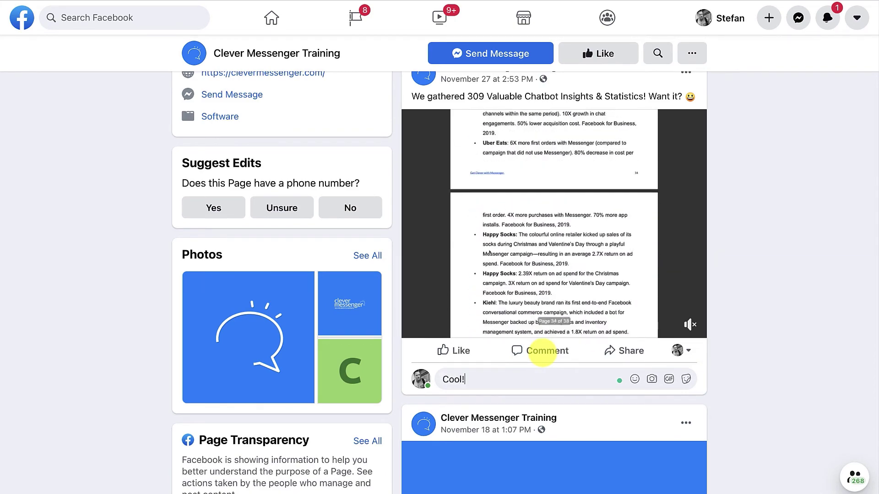
pyautogui.write(' give me!')
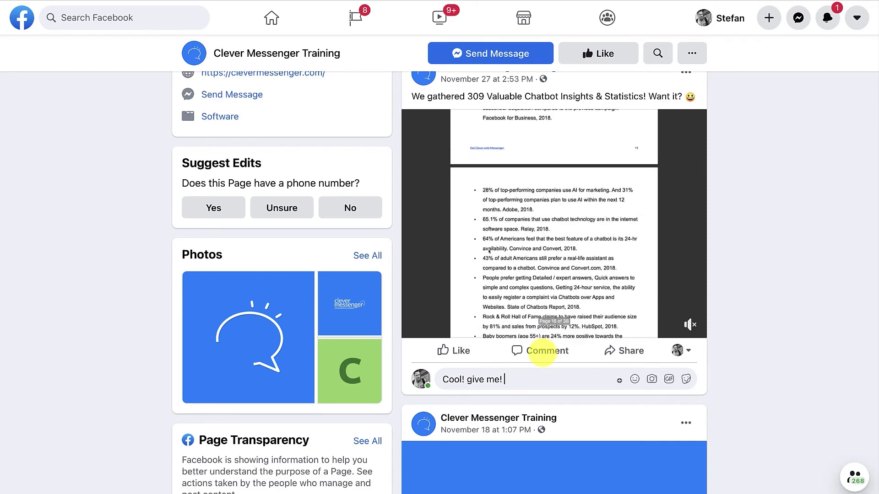
pyautogui.press('Return')
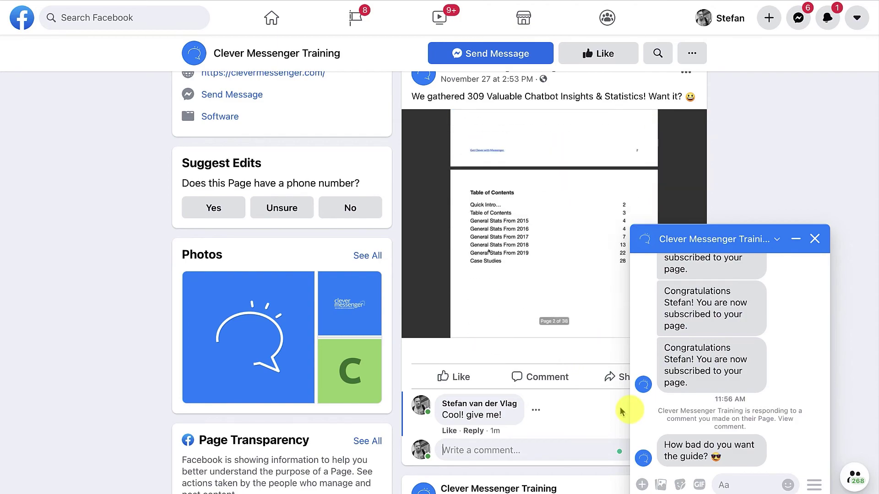
# Answer the page's private reply in the Messenger chat with "Man! I just really want it right now!".
pyautogui.click(728, 485)
pyautogui.write('Man')
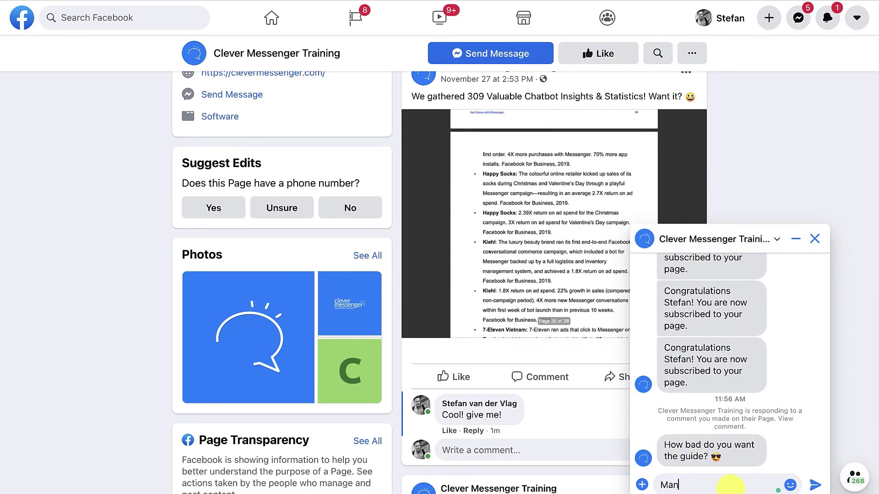
pyautogui.write('! I just reall')
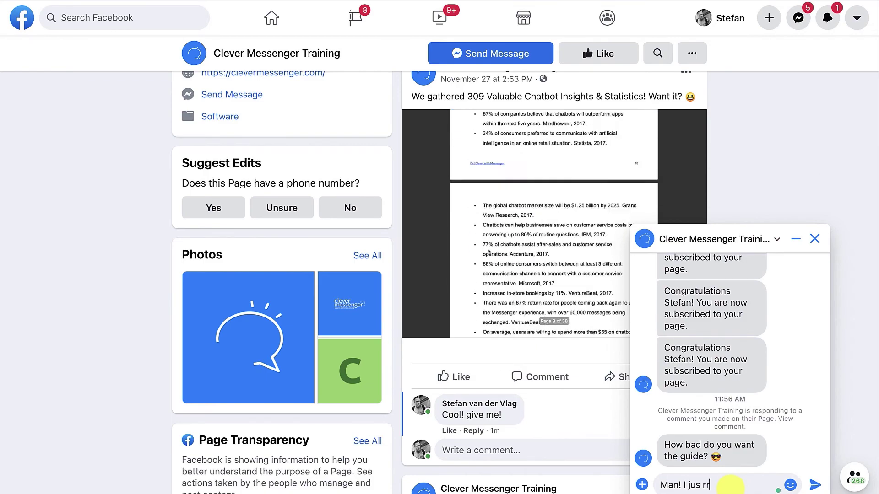
pyautogui.write('y want it ')
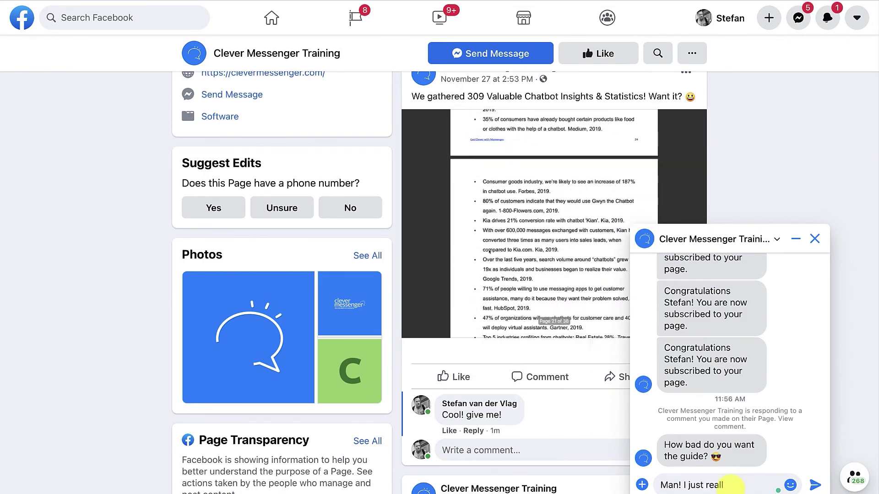
pyautogui.write('right now!')
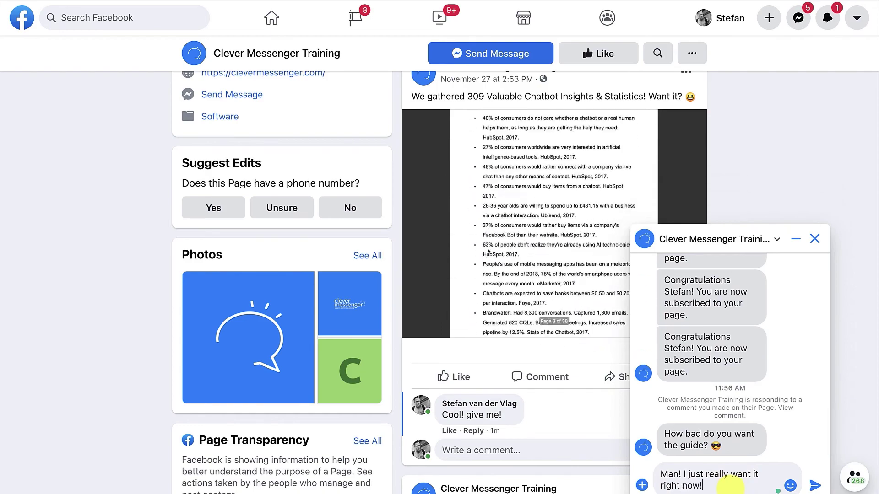
pyautogui.press('Return')
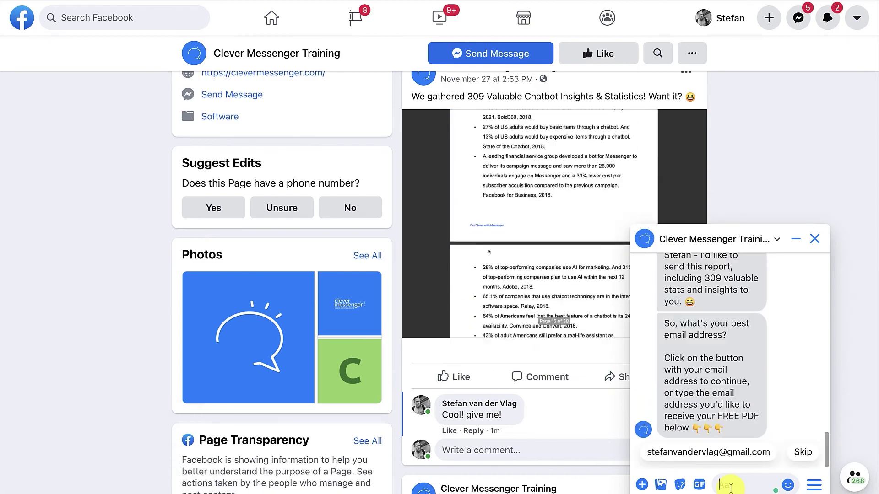
# Submit the suggested email address in the chat and answer the PDF offer with "Yes, please send it!".
pyautogui.click(710, 455)
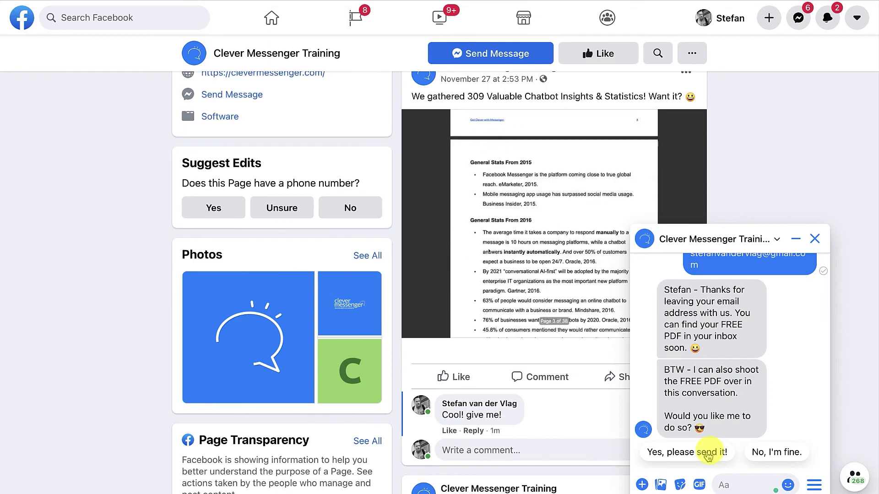
pyautogui.click(708, 453)
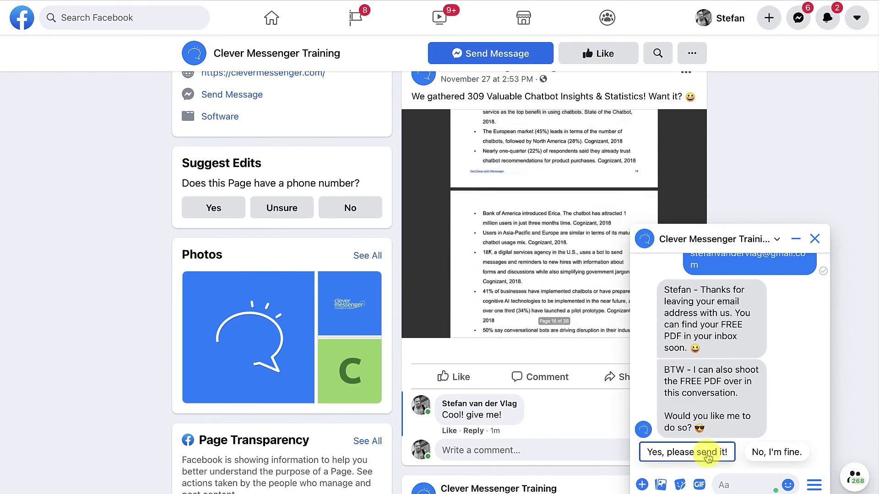